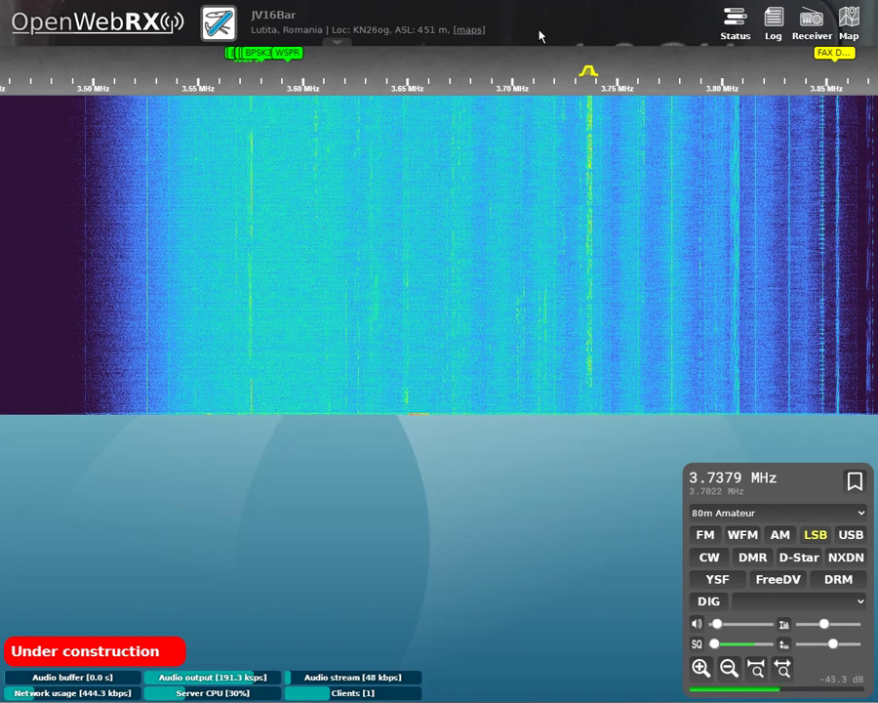
Step: Zoom into the waterfall, tune to the signal at 3.7247 MHz, then zoom back out to the full 80m band
scroll(571, 134, down, 1)
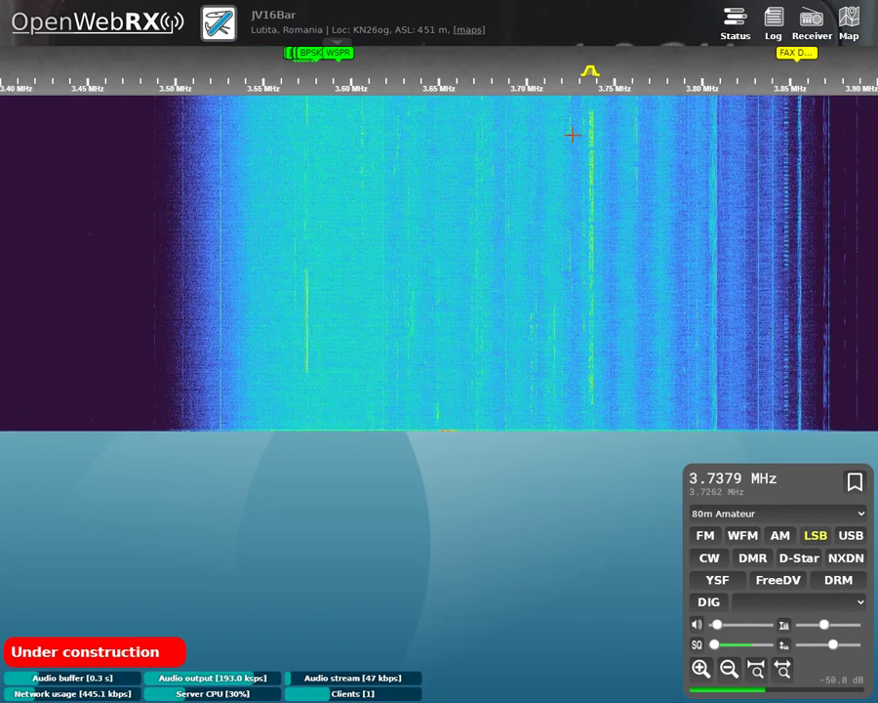
scroll(572, 134, up, 1)
scroll(570, 134, up, 1)
scroll(571, 130, up, 1)
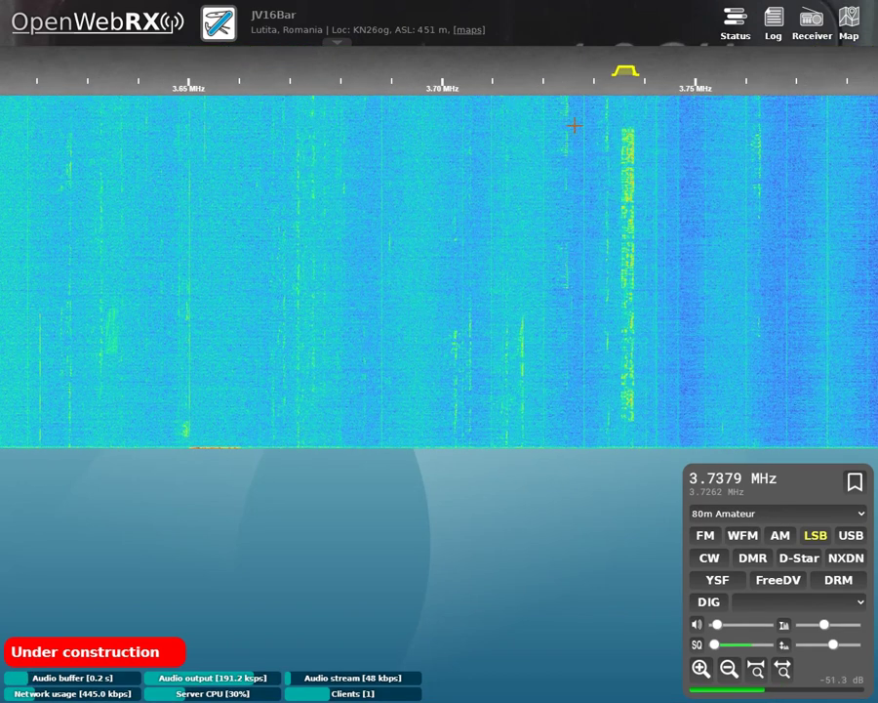
click(567, 117)
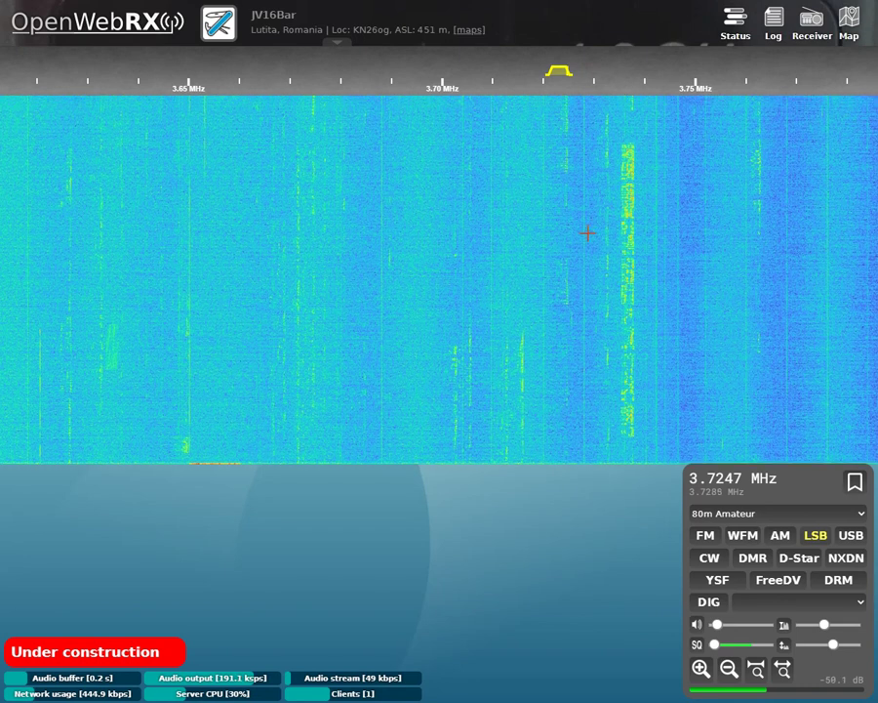
scroll(540, 235, down, 1)
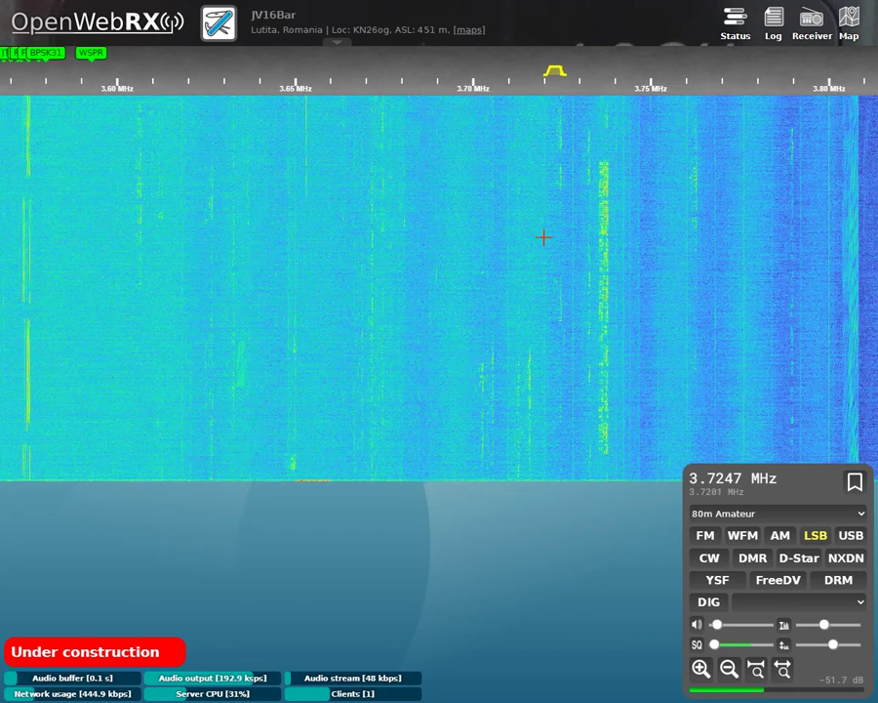
scroll(541, 236, down, 1)
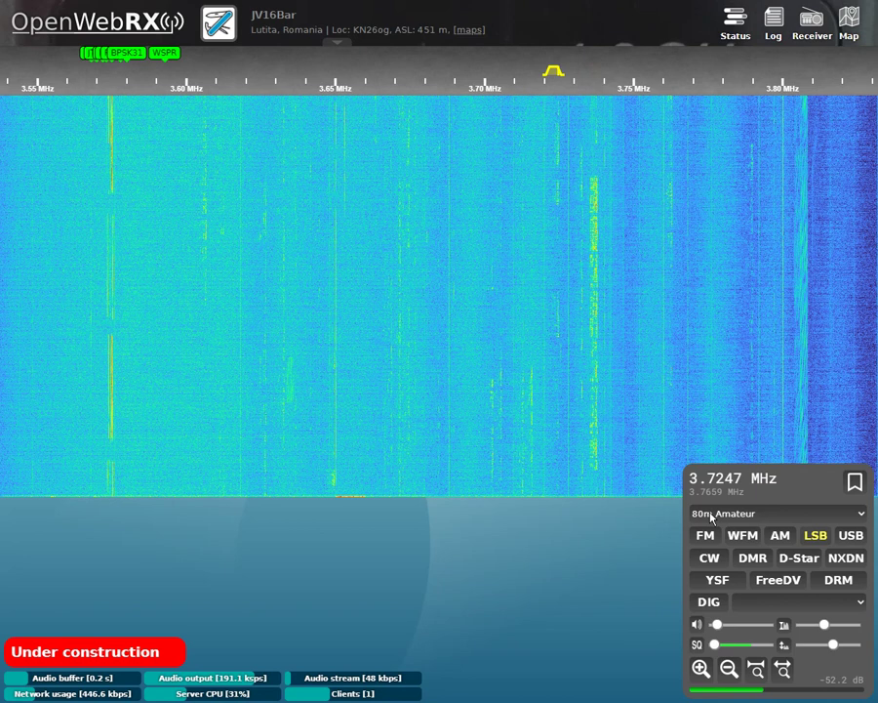
scroll(590, 327, down, 2)
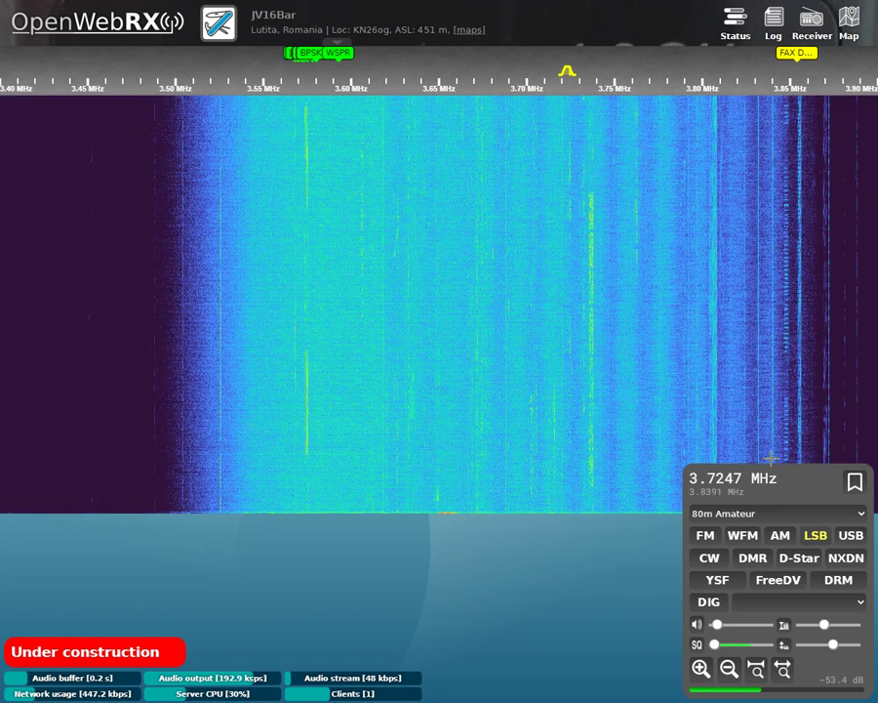
Step: Switch to the 75m Broadcast band and tune to the FAX bookmark at 3.8540 MHz USB
click(774, 513)
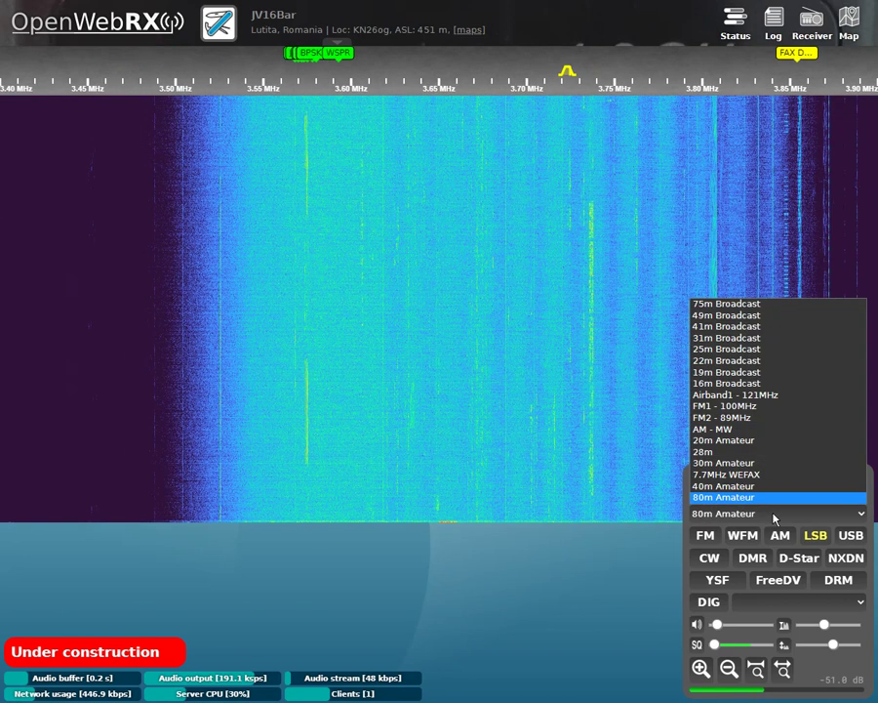
click(729, 305)
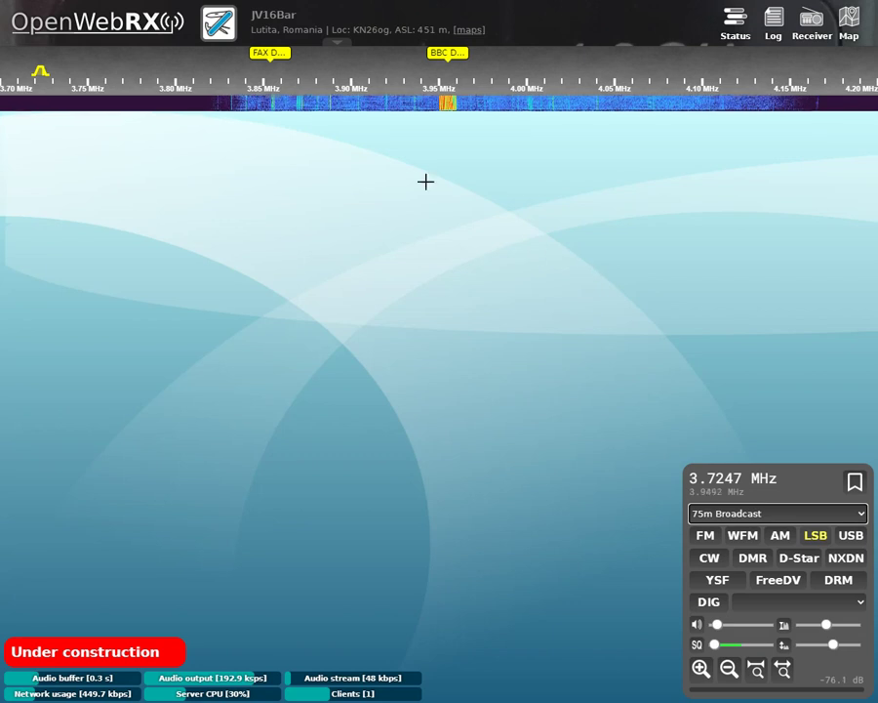
click(256, 54)
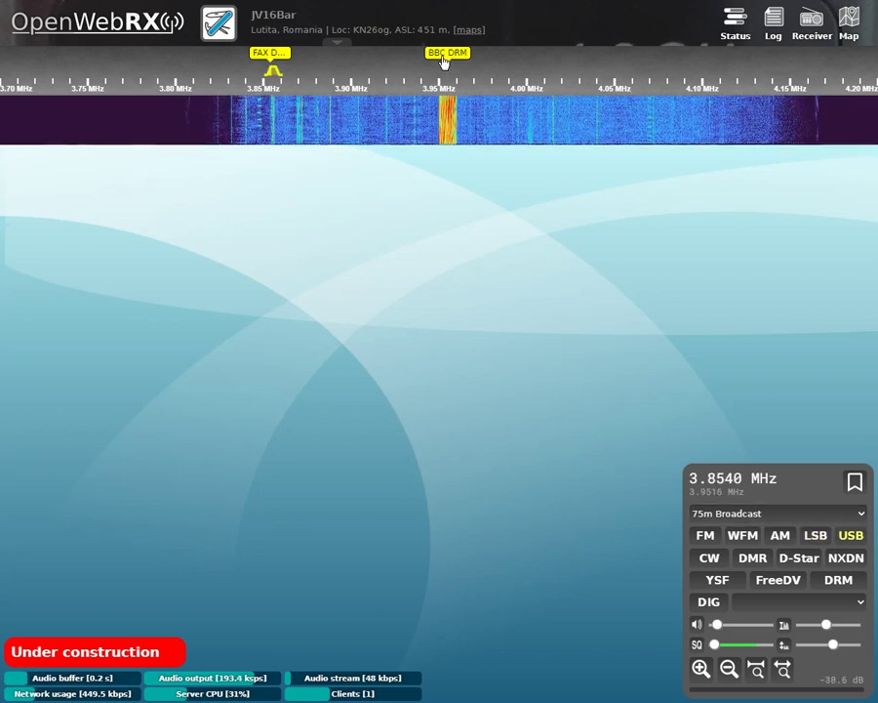
Step: Tune to the BBC DRM bookmark at 3.9550 MHz and expand the receiver details panel
click(443, 56)
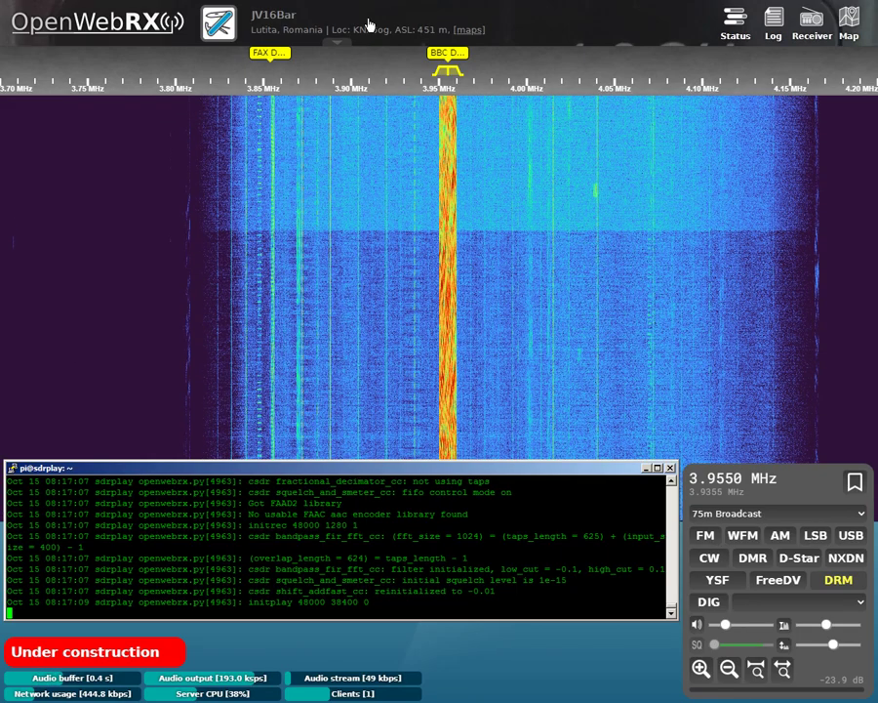
click(368, 24)
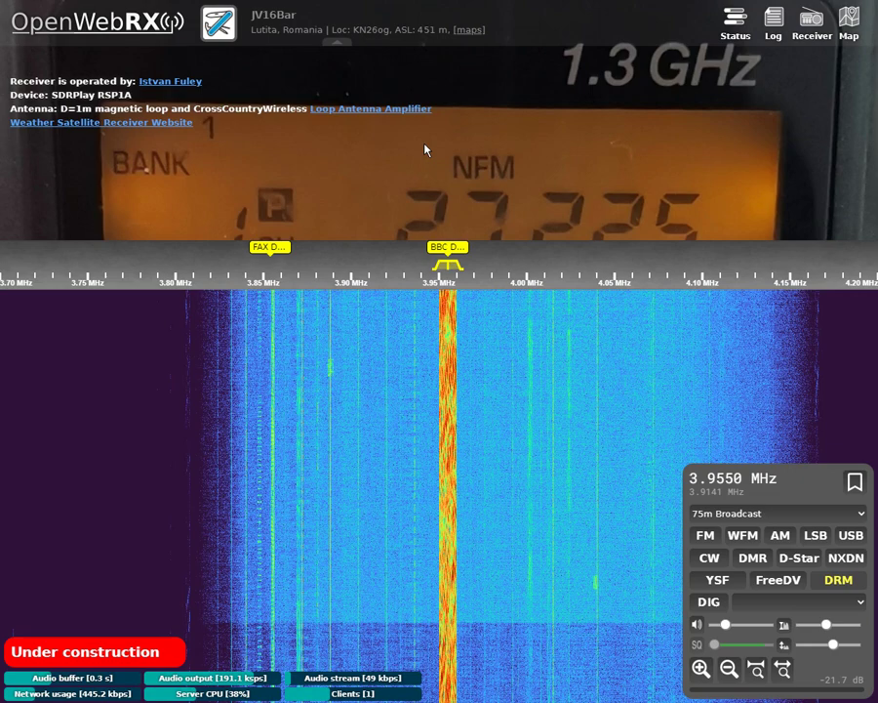
Step: Hide the receiver details, move to 41m Broadcast and try signals at 7.2961 and 7.3906 MHz
click(235, 24)
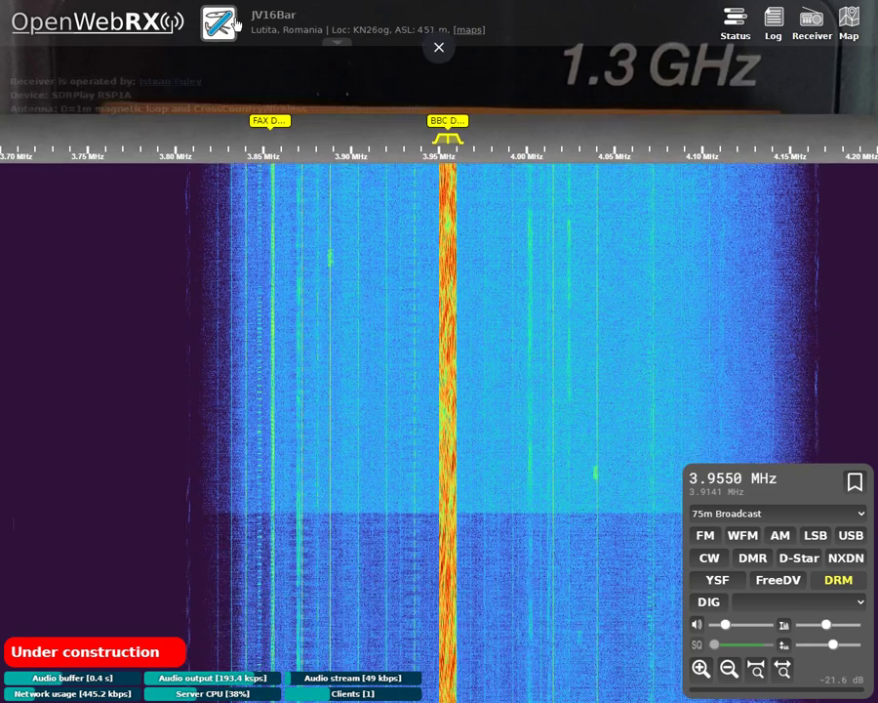
click(749, 518)
click(727, 324)
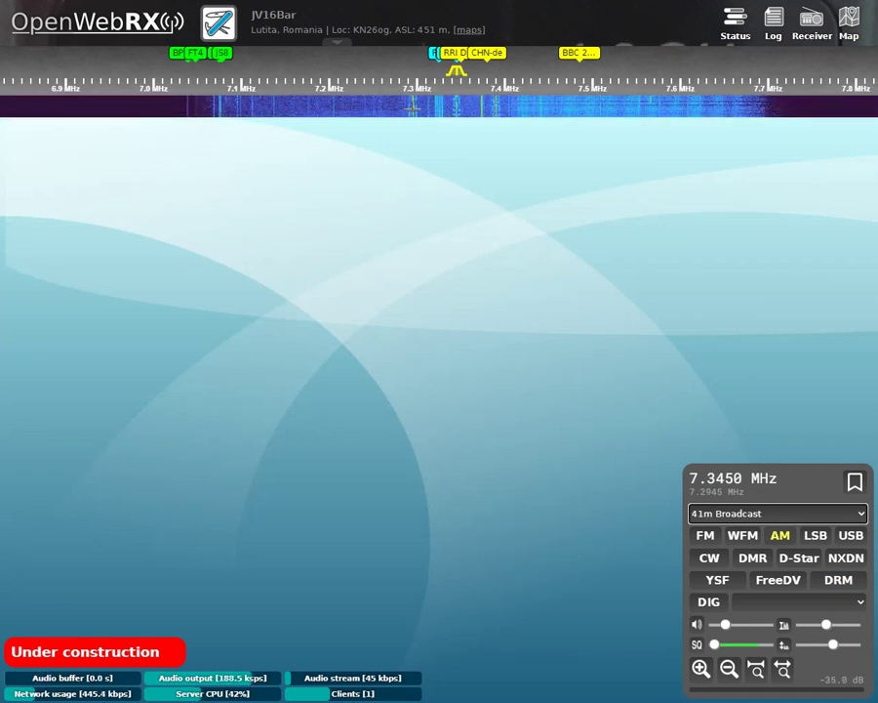
click(414, 106)
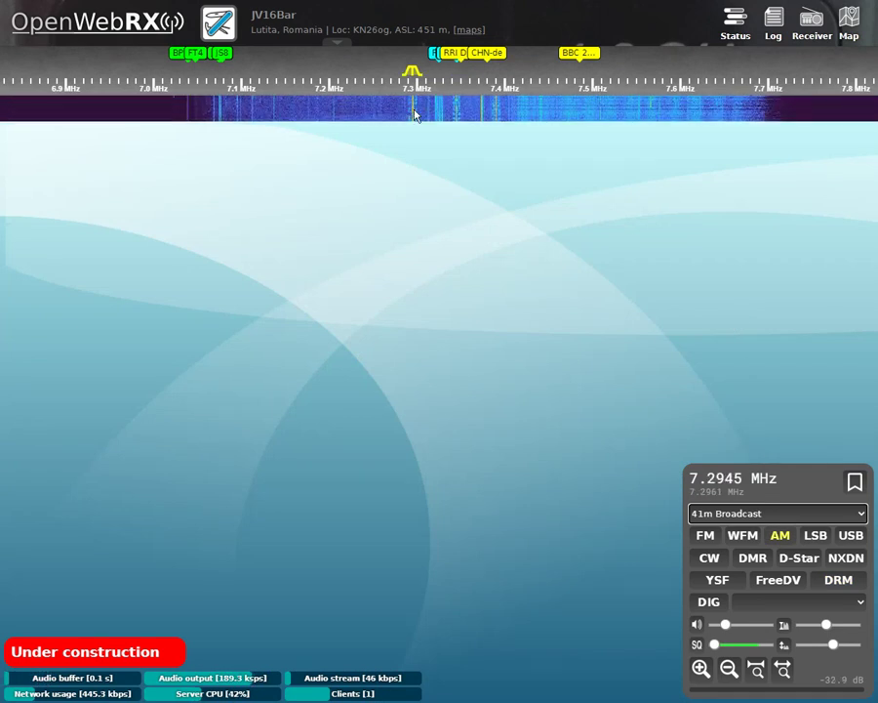
click(497, 107)
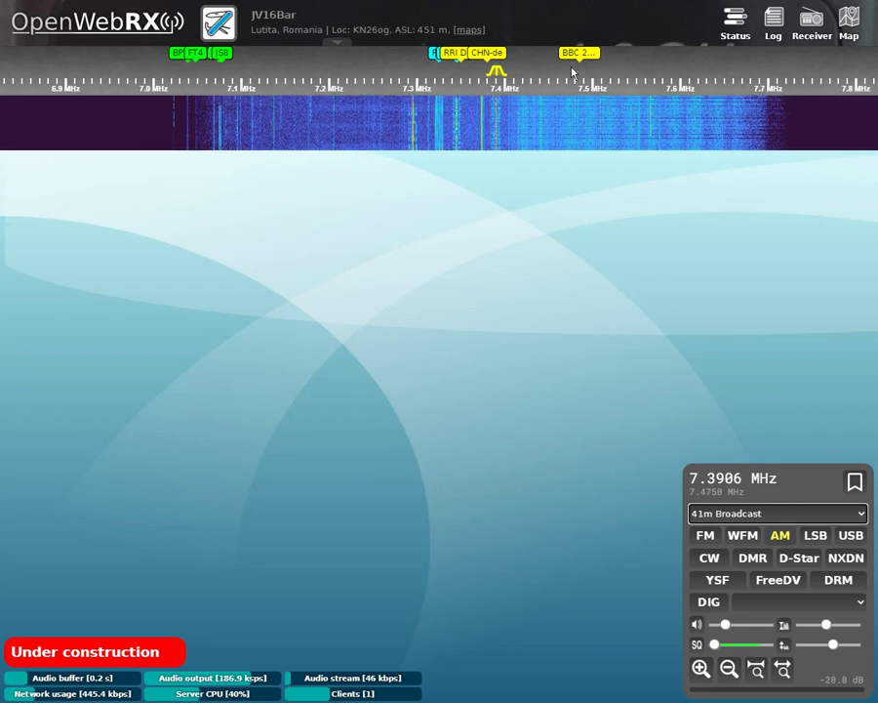
Step: Hop through the 31m and 49m Broadcast bands, then return to 75m Broadcast
click(732, 513)
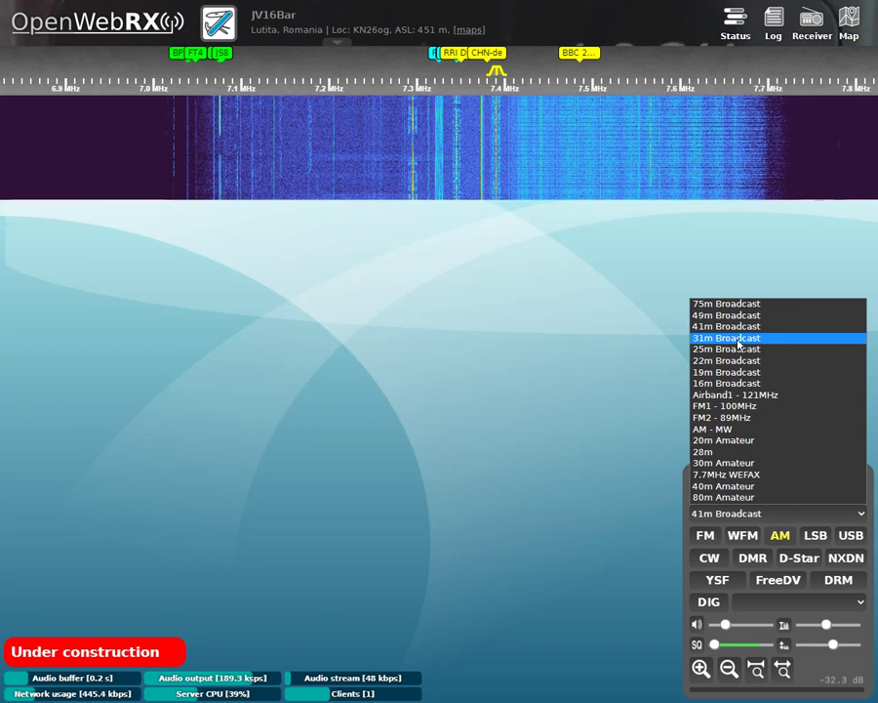
click(739, 339)
click(741, 513)
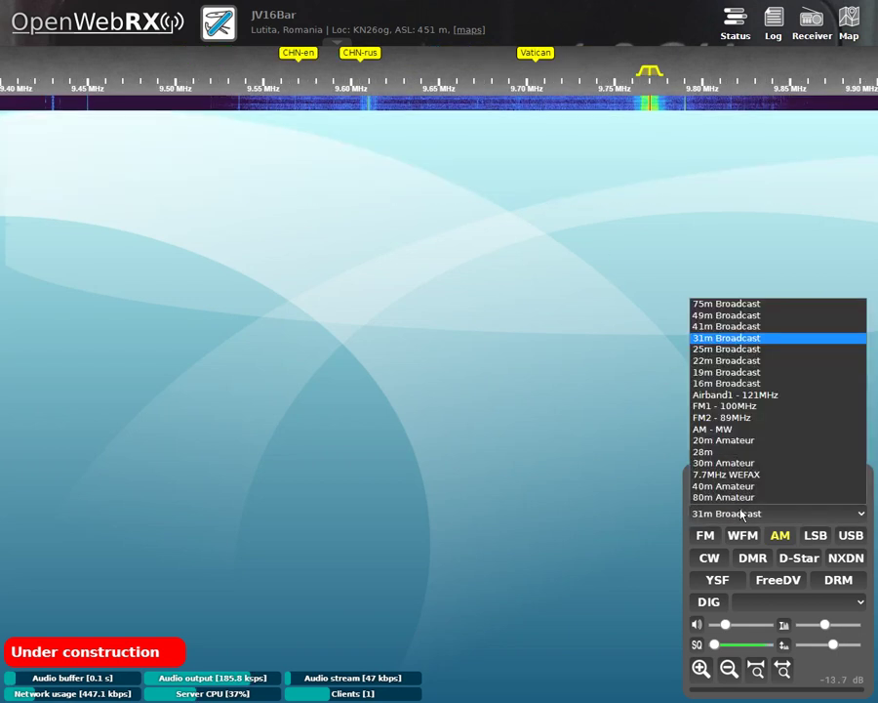
click(717, 316)
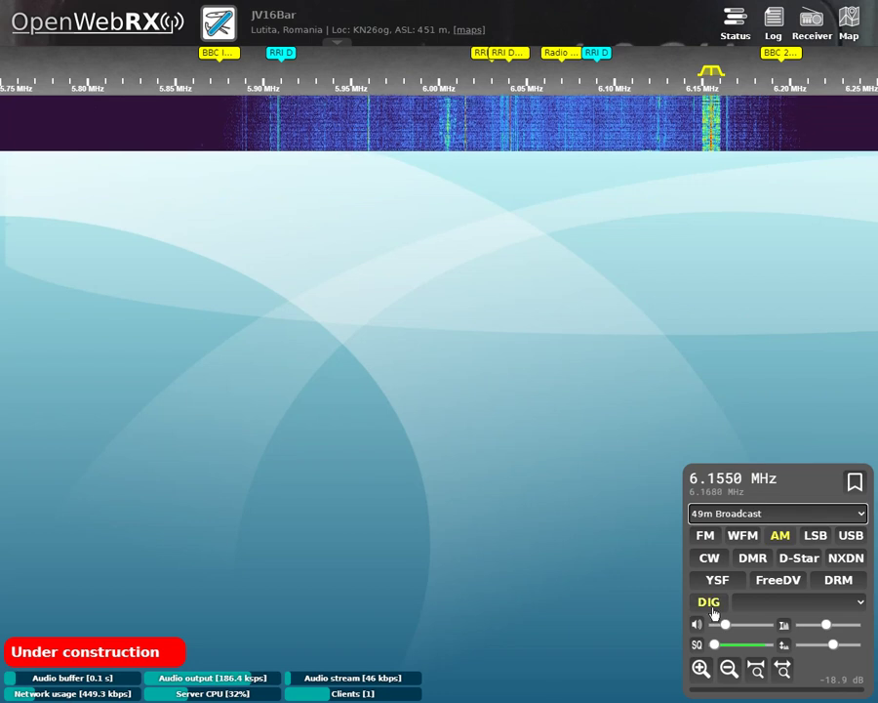
click(730, 513)
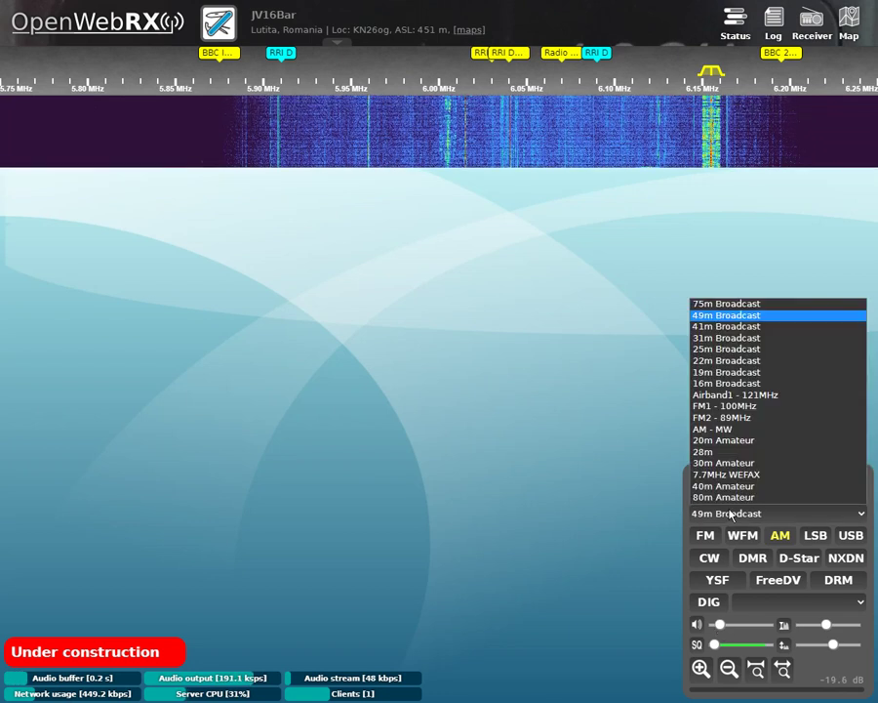
click(736, 303)
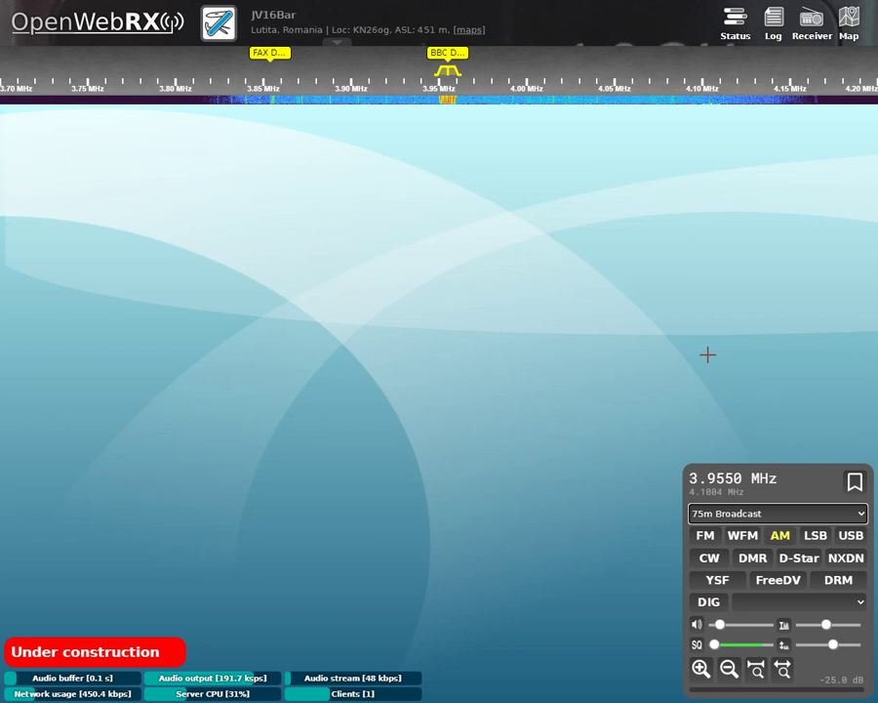
Step: Hop from the 75m band through the 25m and 31m Broadcast bands
click(766, 513)
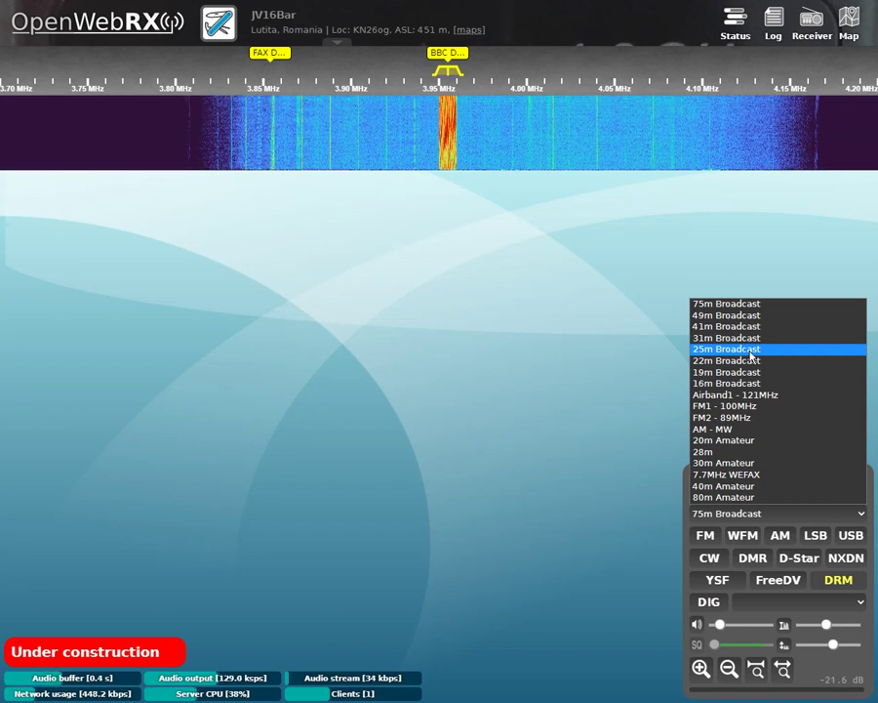
click(751, 349)
click(757, 511)
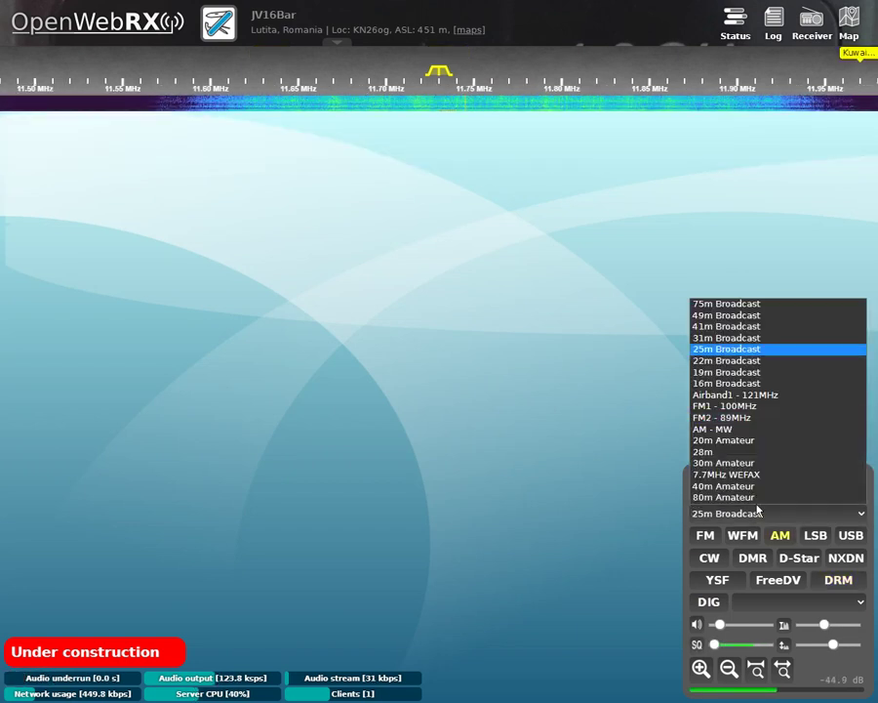
click(750, 337)
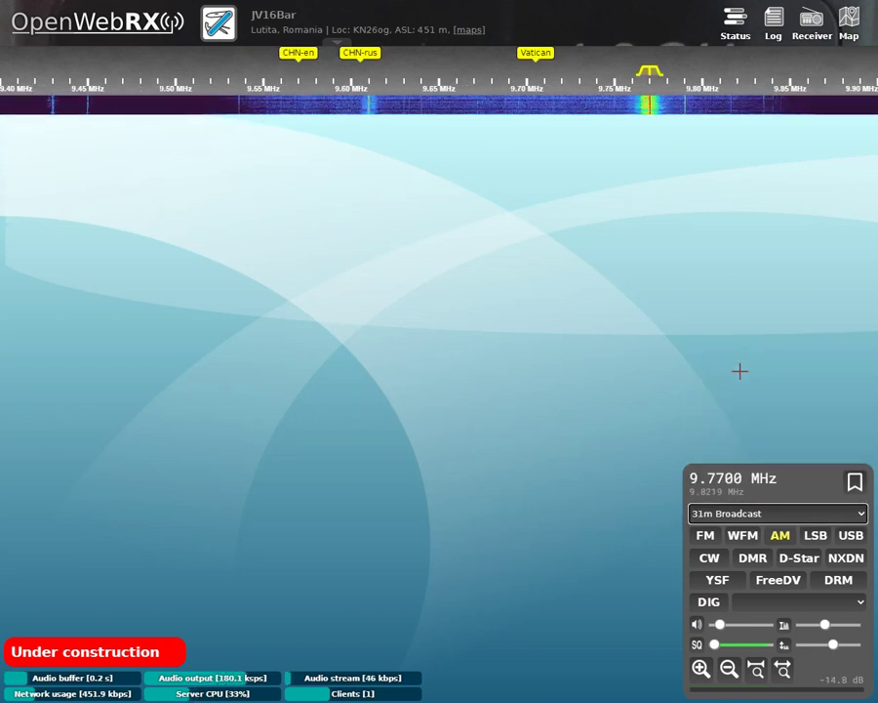
click(750, 512)
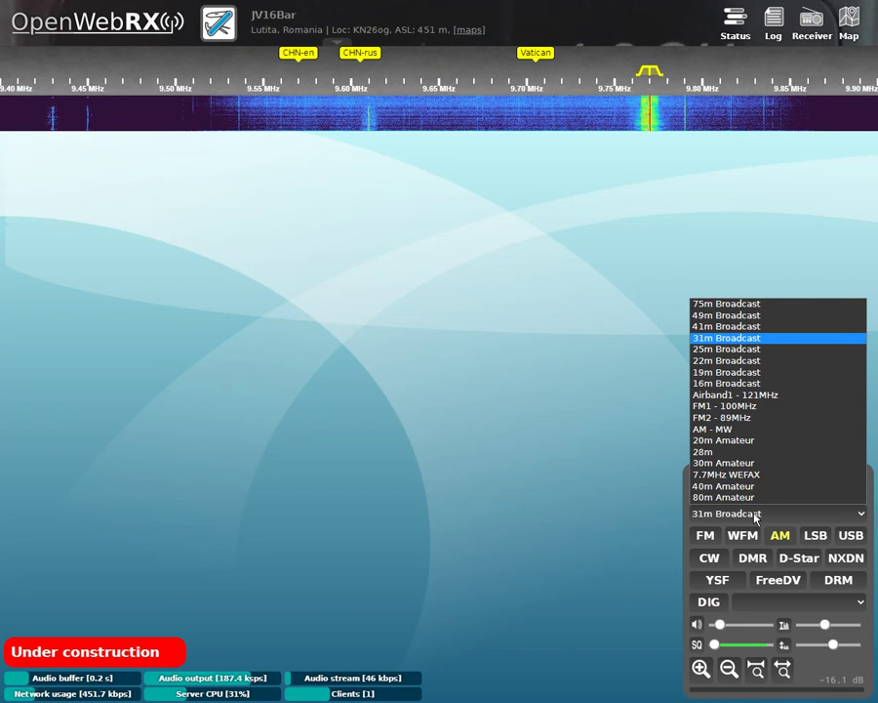
Step: Settle on the 41m Broadcast band at 7.3450 MHz AM, zooming the waterfall in and back out
click(743, 327)
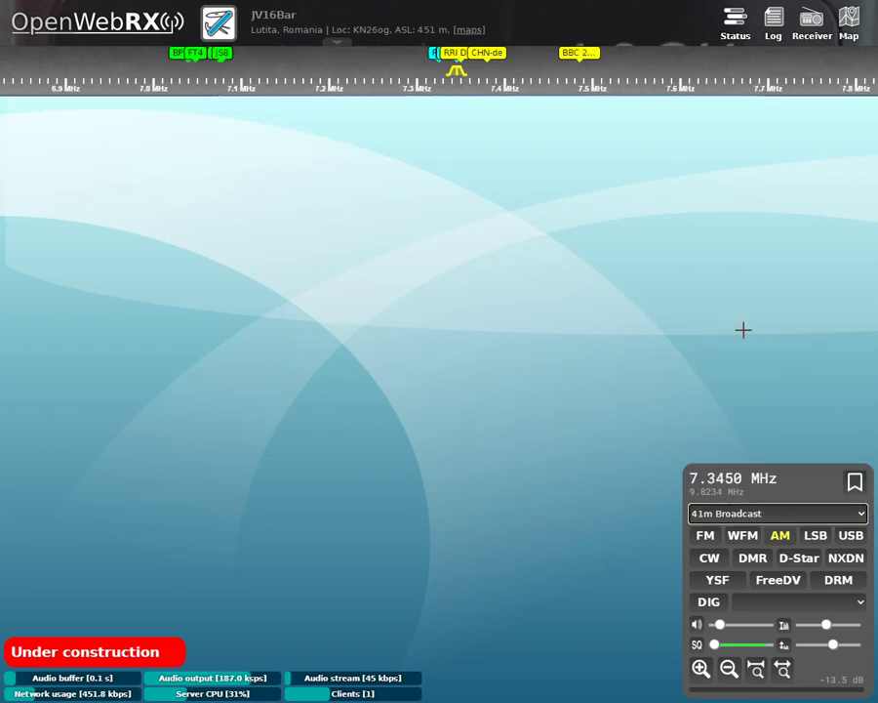
scroll(523, 189, up, 2)
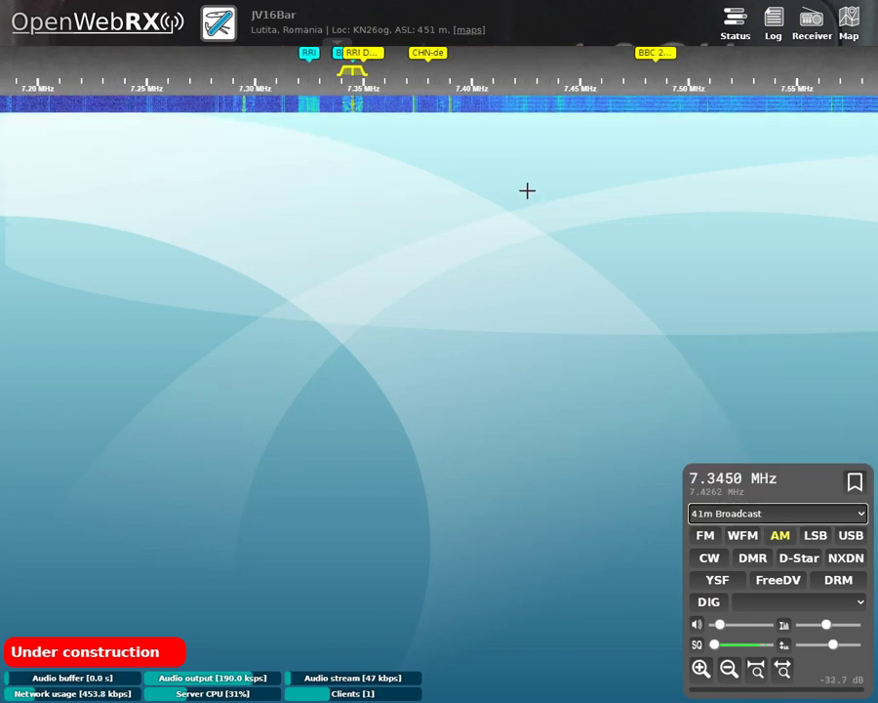
scroll(535, 199, up, 2)
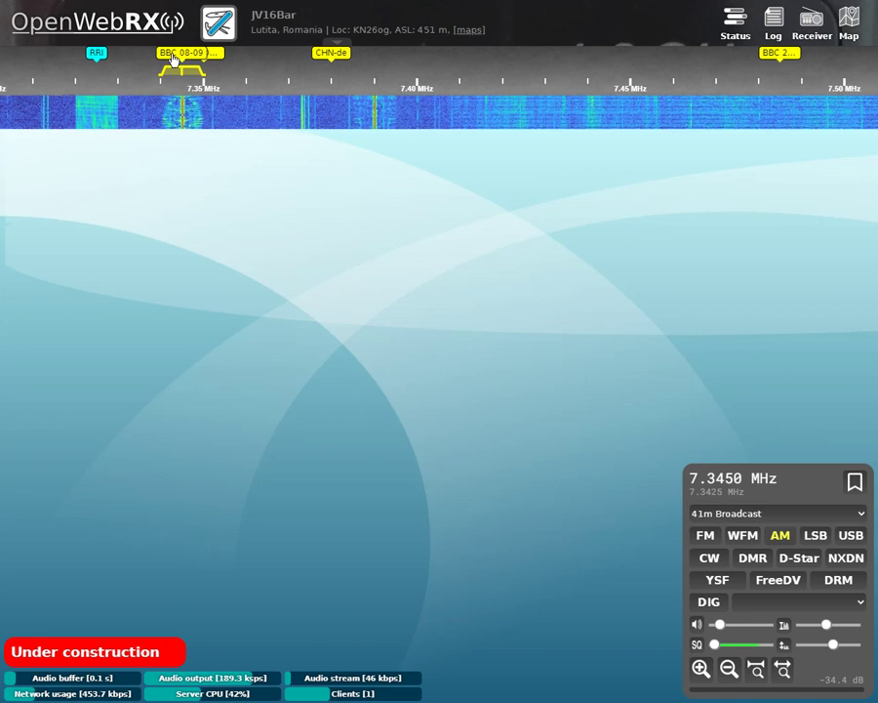
scroll(544, 324, down, 1)
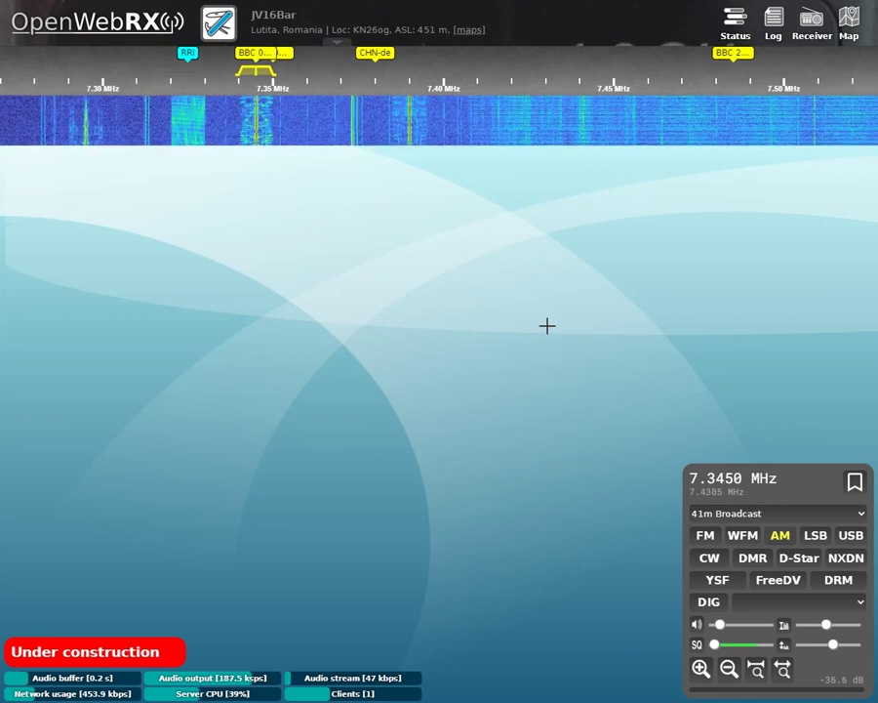
scroll(539, 312, down, 1)
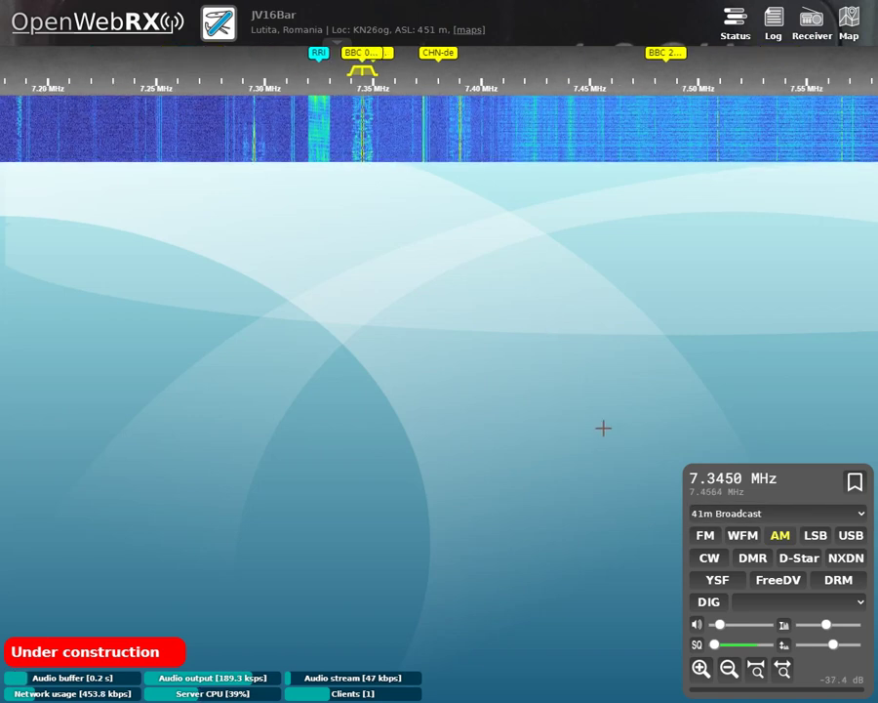
scroll(602, 425, down, 2)
click(723, 515)
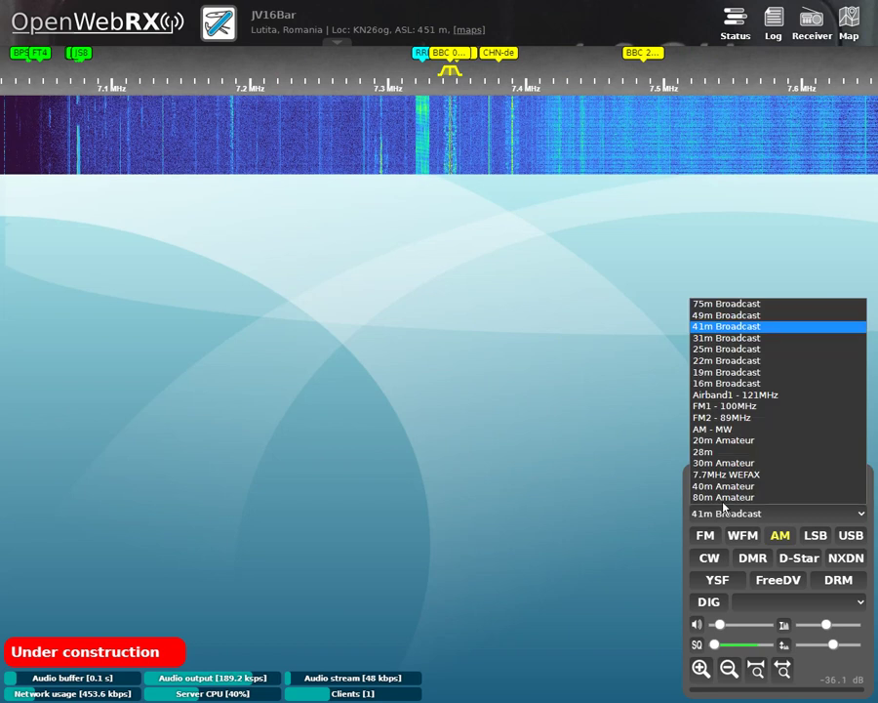
Step: Return to 75m Broadcast, decode the BBC station at 3.9550 MHz as DRM, and nudge the volume up
click(725, 306)
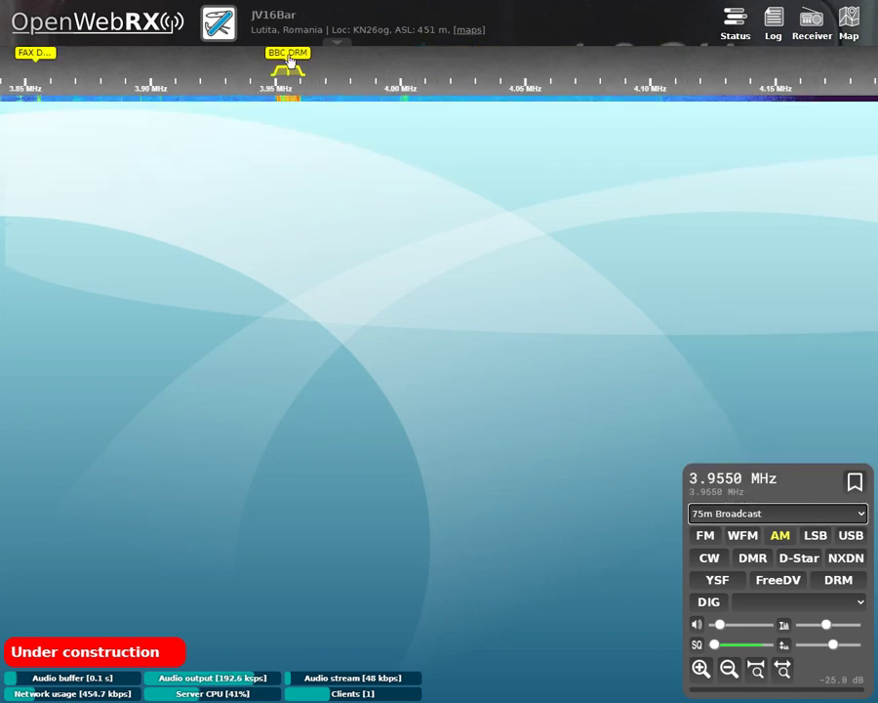
click(288, 60)
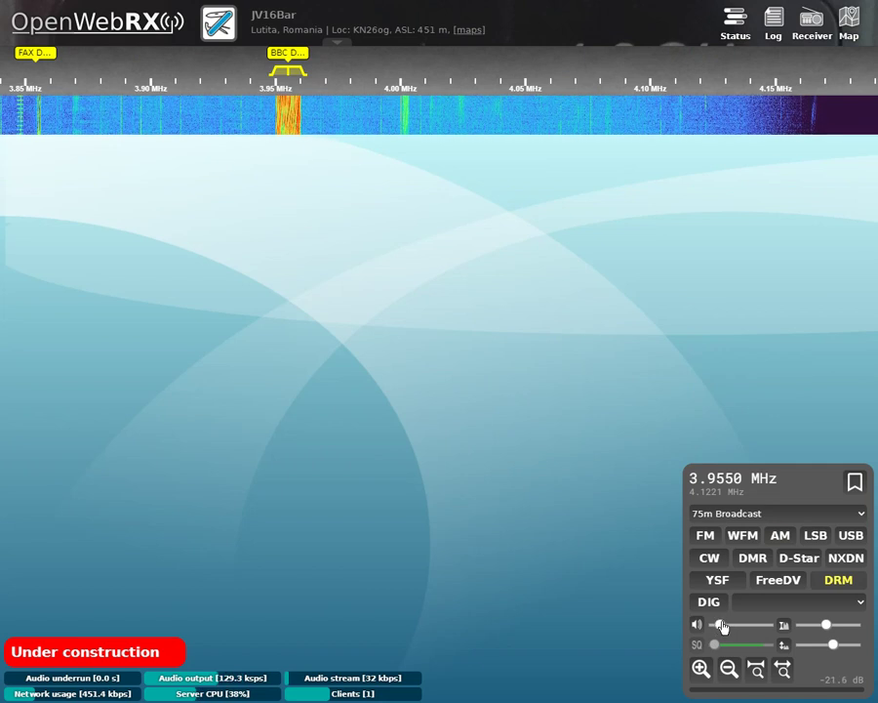
drag(722, 625, 728, 628)
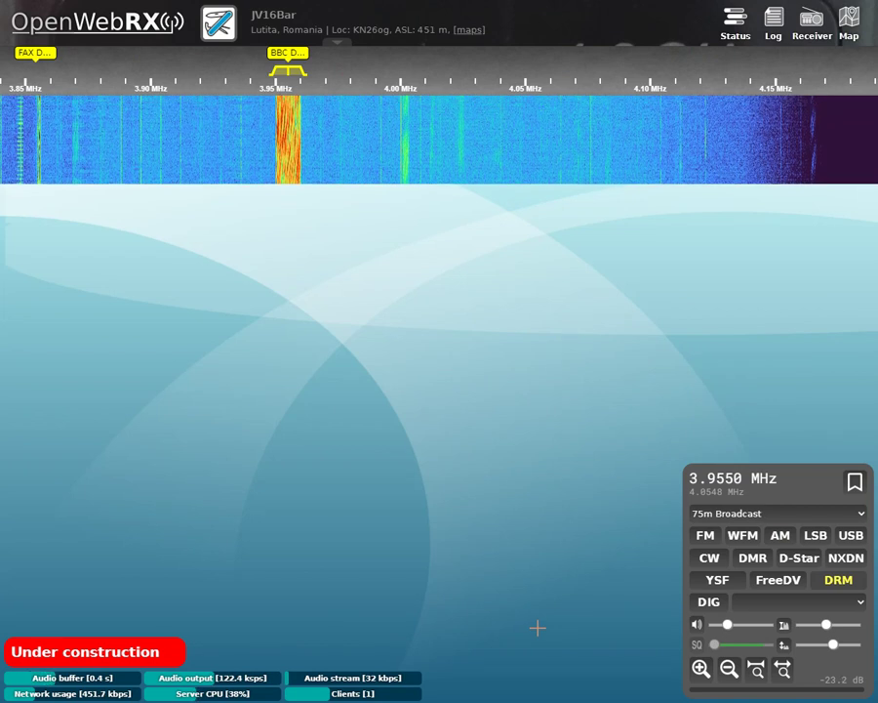
click(707, 514)
click(733, 327)
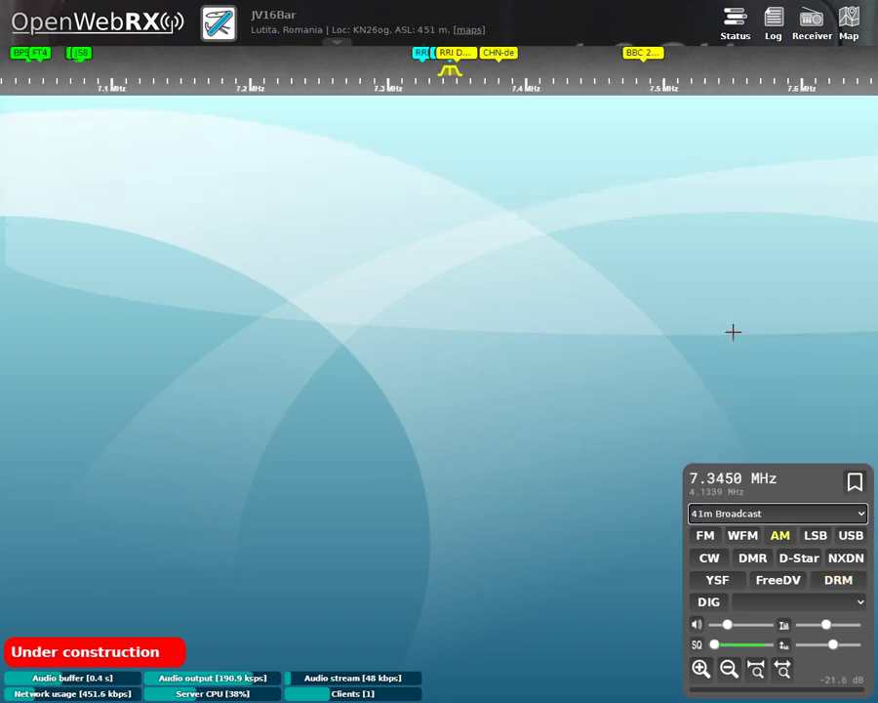
scroll(517, 136, up, 3)
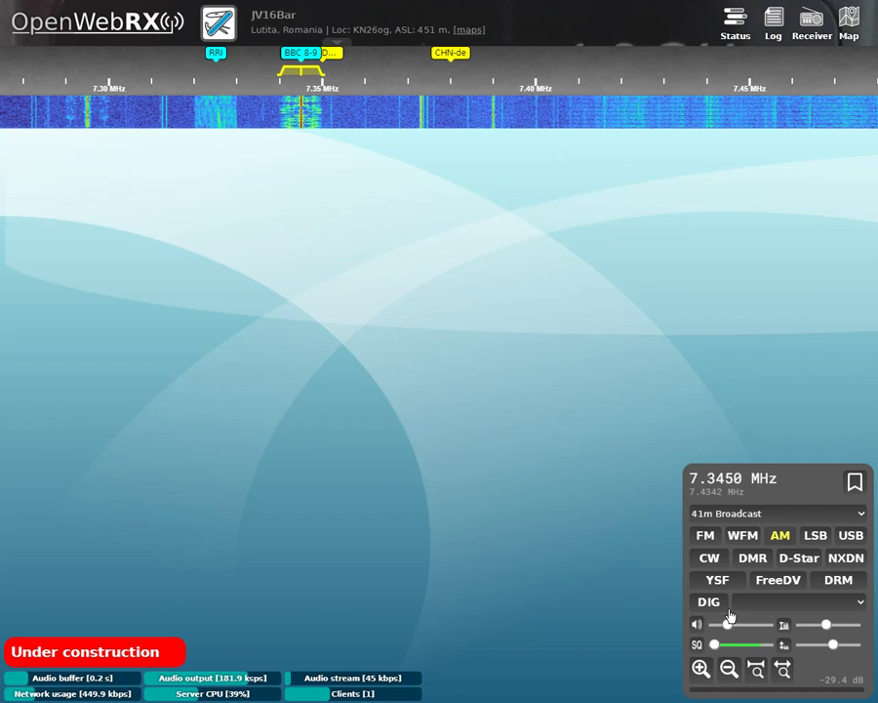
click(757, 517)
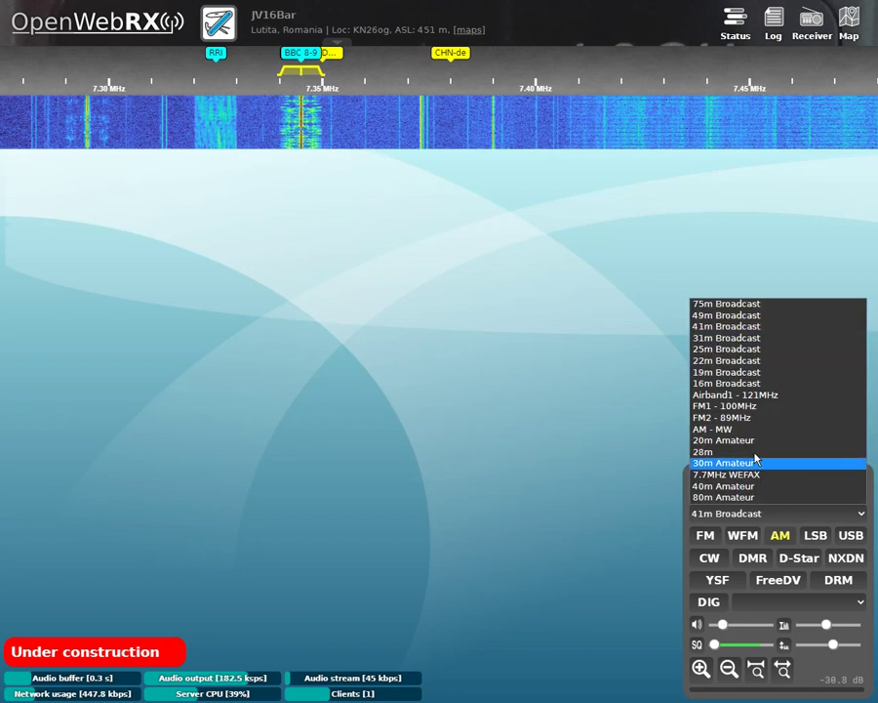
click(758, 305)
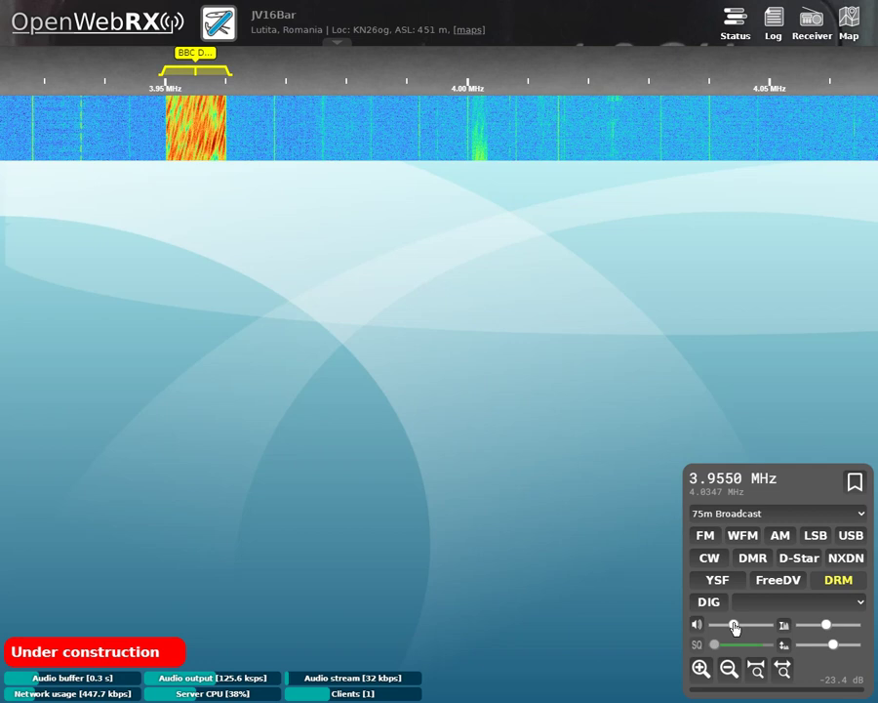
Step: Zoom the waterfall out to the full band while BBC DRM keeps playing
scroll(390, 447, down, 3)
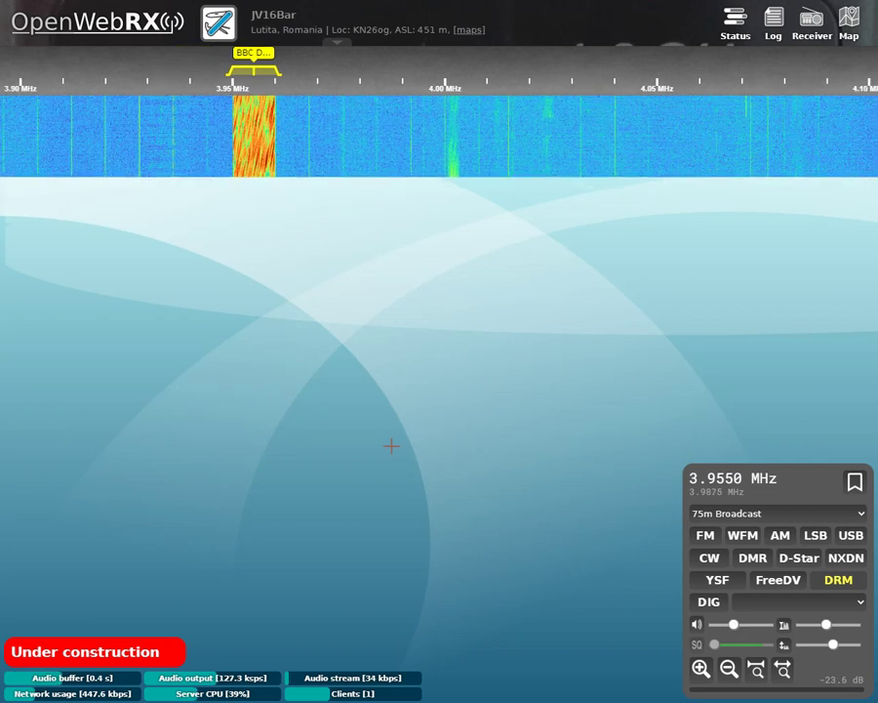